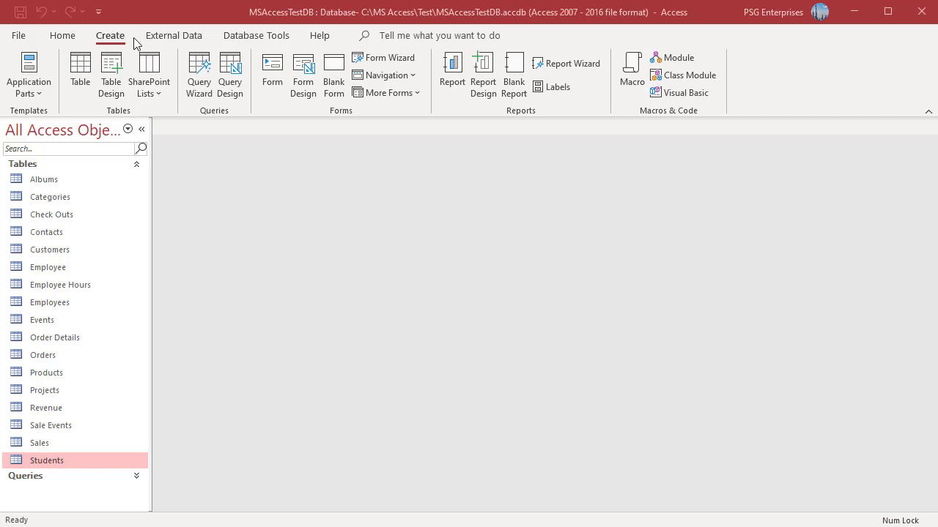
- Create a query in design view on the Customers table with the fields First Name, Last Name and DOB
click(110, 39)
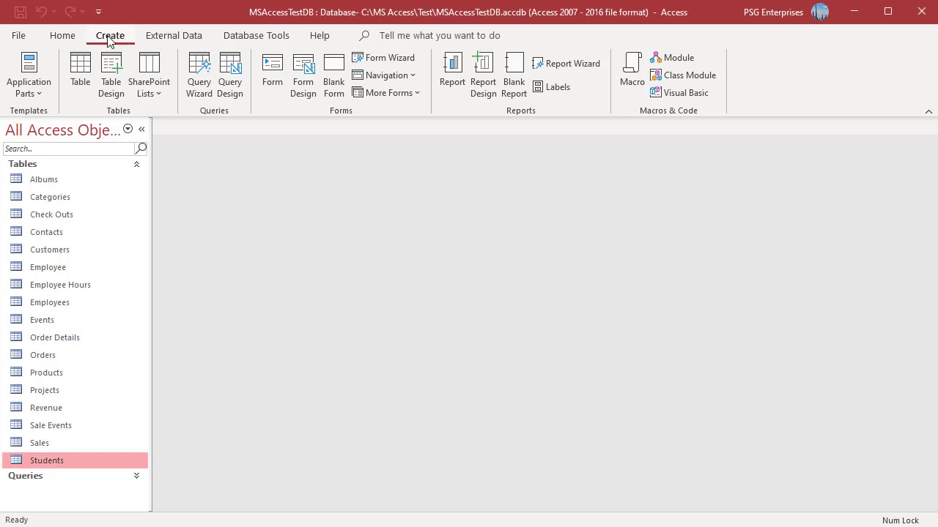
click(224, 89)
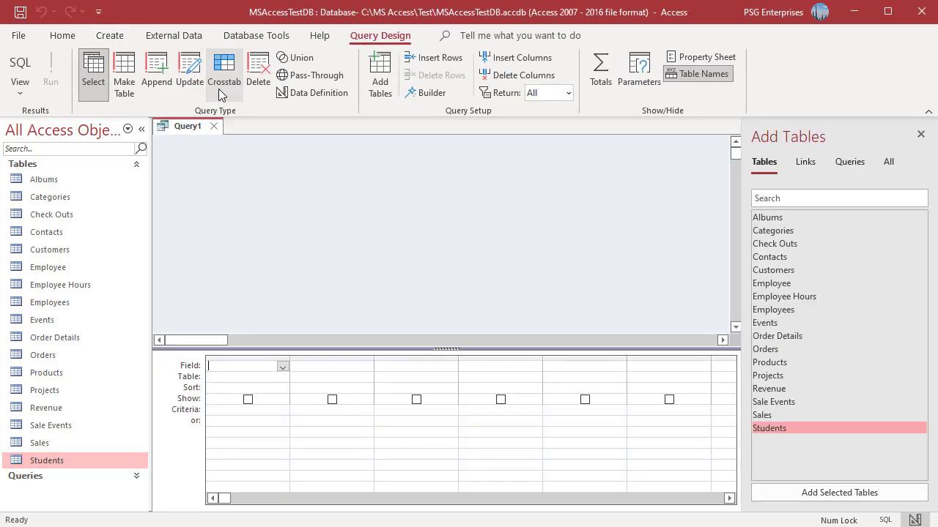
double_click(772, 270)
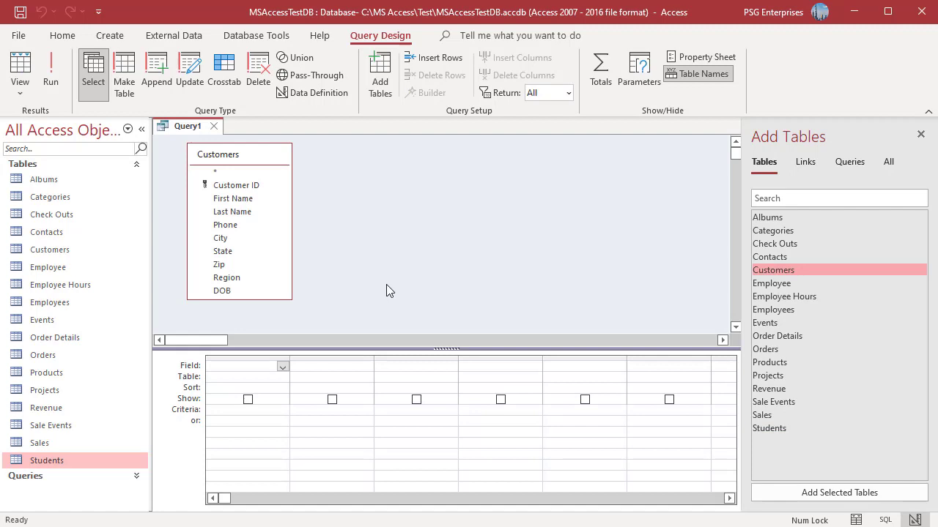
double_click(235, 202)
double_click(241, 211)
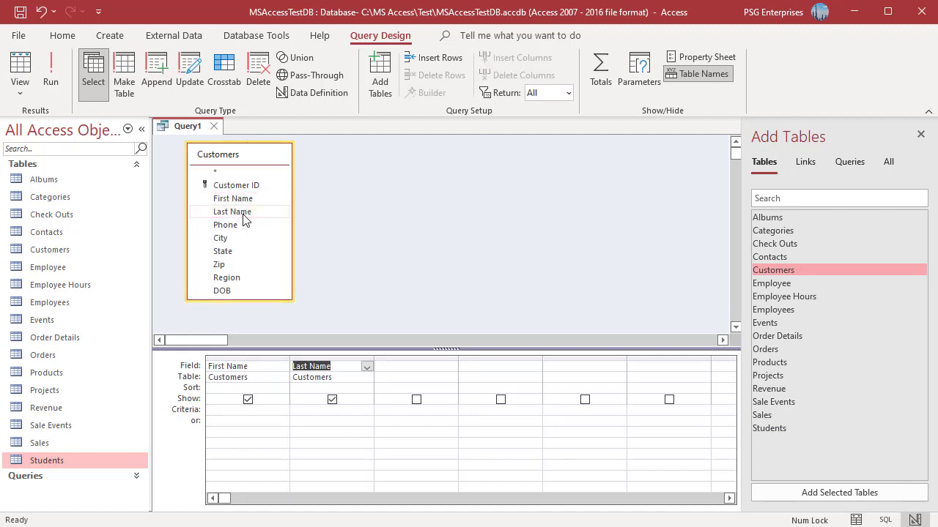
double_click(231, 291)
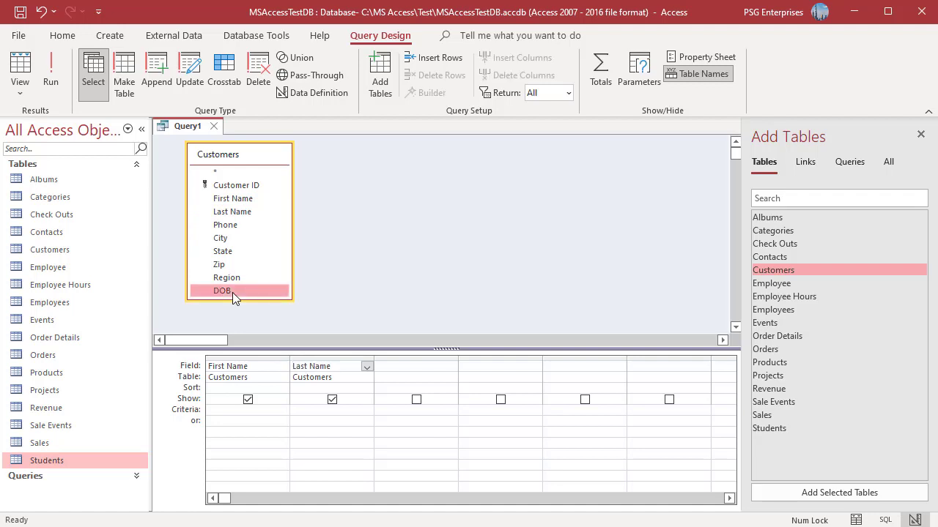
click(481, 296)
- Add the calculated field Age Group: IIf(Year(Date())-Year([DOB])>=18,"Adult","Child") in the next empty column and run the query
right_click(476, 365)
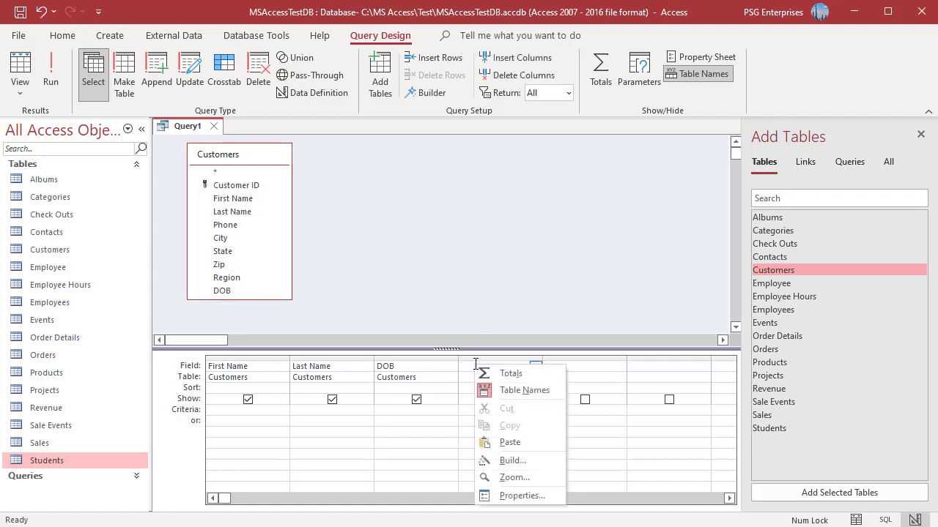
click(515, 478)
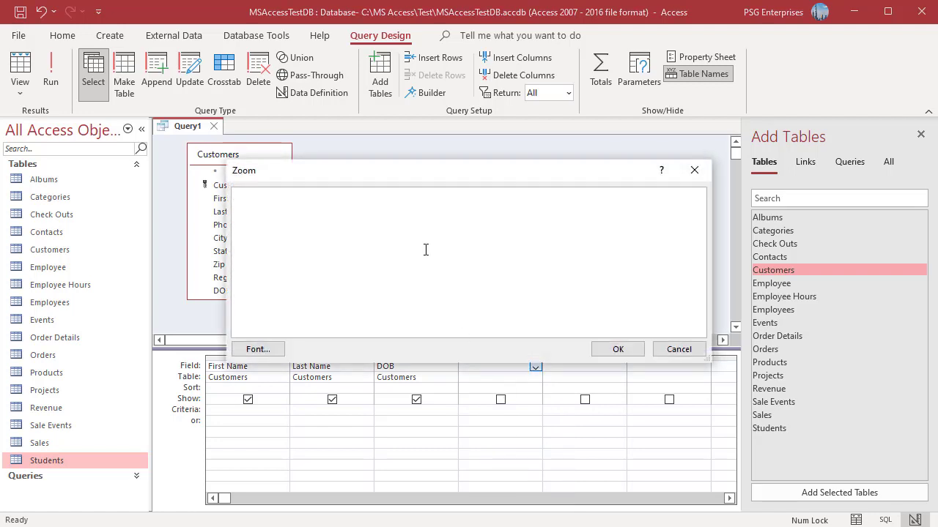
text(Age Group: IIf(Year(Date())-Year([DOB])>=18,"Adult","Child"))
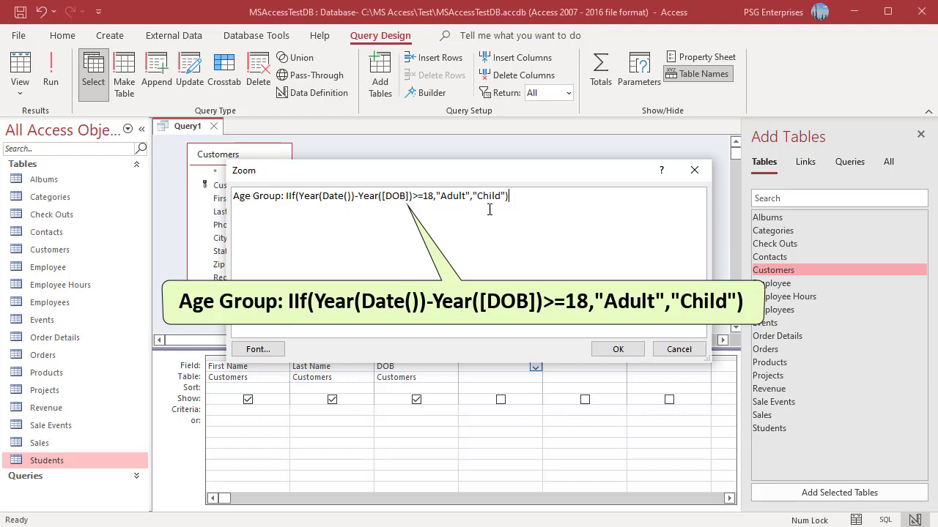
click(608, 350)
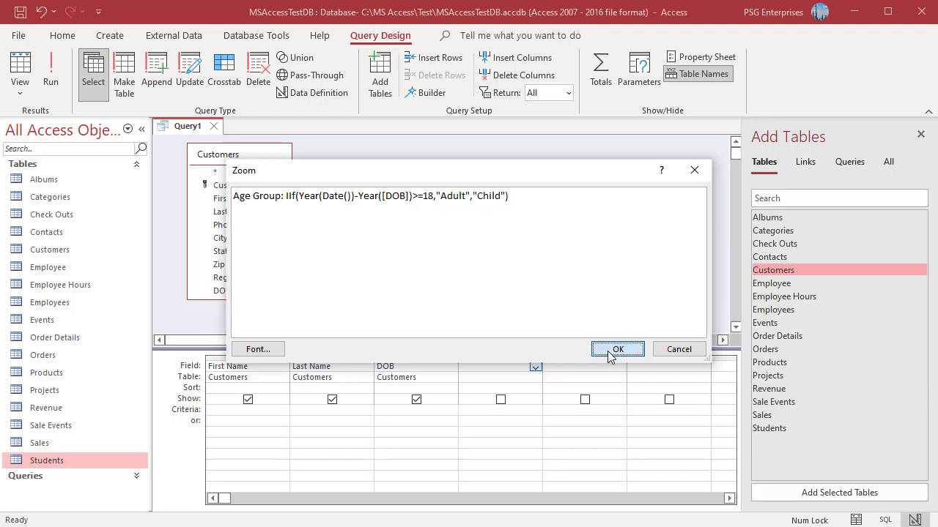
click(48, 84)
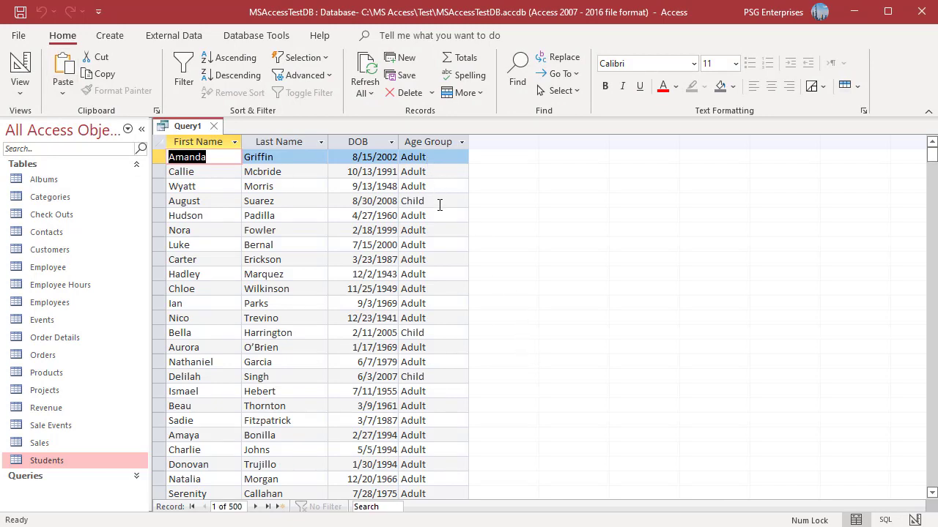
- Close the customer query and open the Check Outs table
key(ctrl+w)
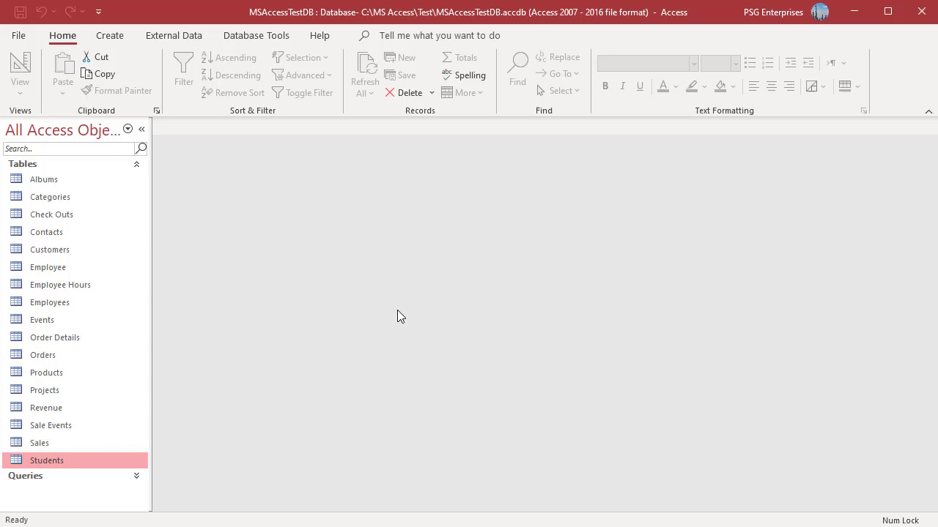
key(Up)
key(Up)
key(Up)
key(Up)
key(Up)
key(Up)
key(Up)
key(Up)
key(Up)
key(Up)
key(Up)
key(Up)
key(Up)
key(Up)
key(Return)
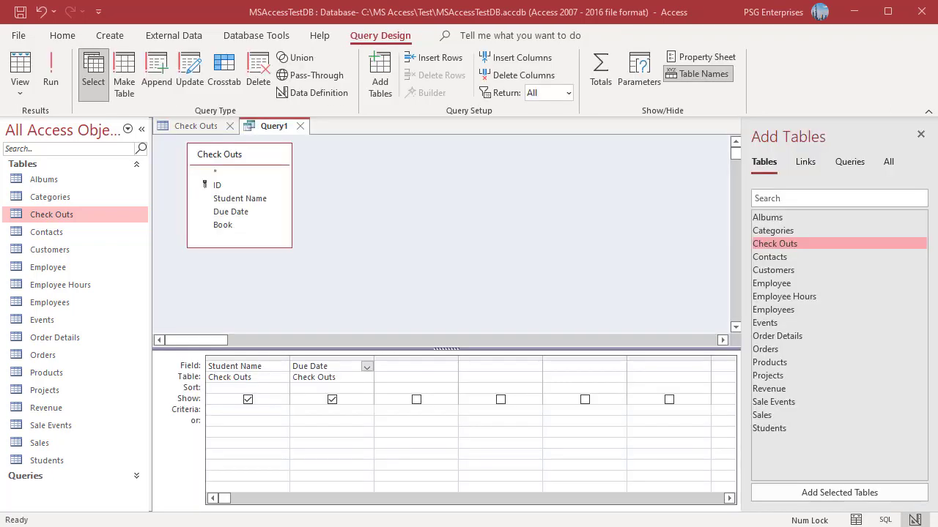
- Add the calculated field Status : IIf([Due Date]<Date(),"Overdue") to the Check Outs query and run it
right_click(381, 366)
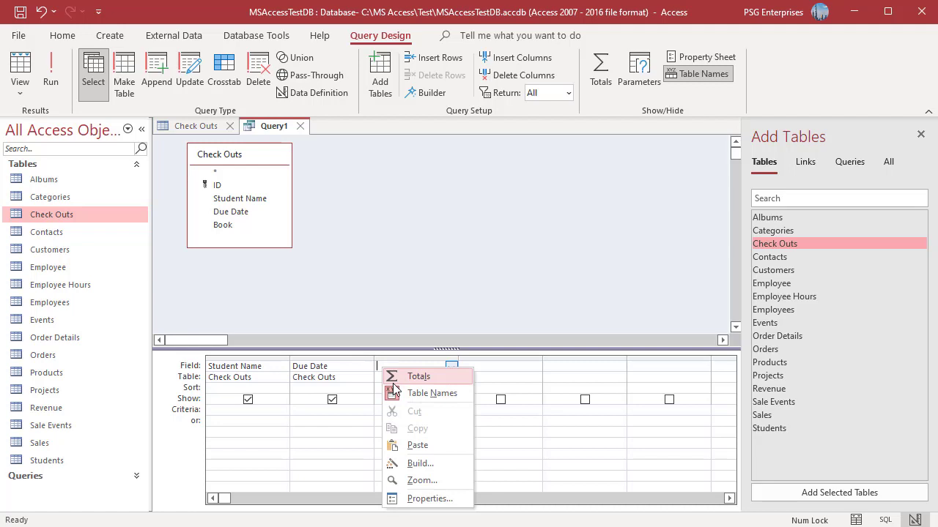
click(421, 481)
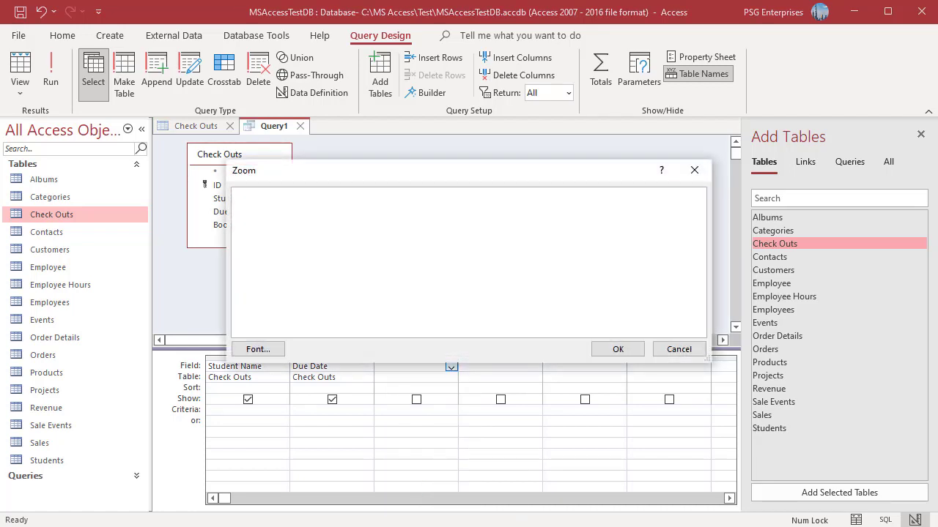
text(Status : IIf([Due Date]<Date(),"Overdue"))
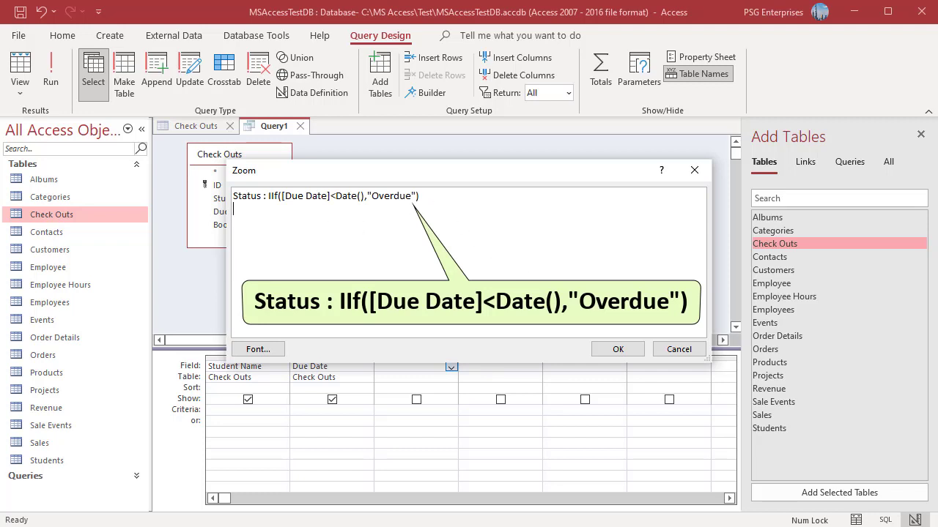
click(603, 351)
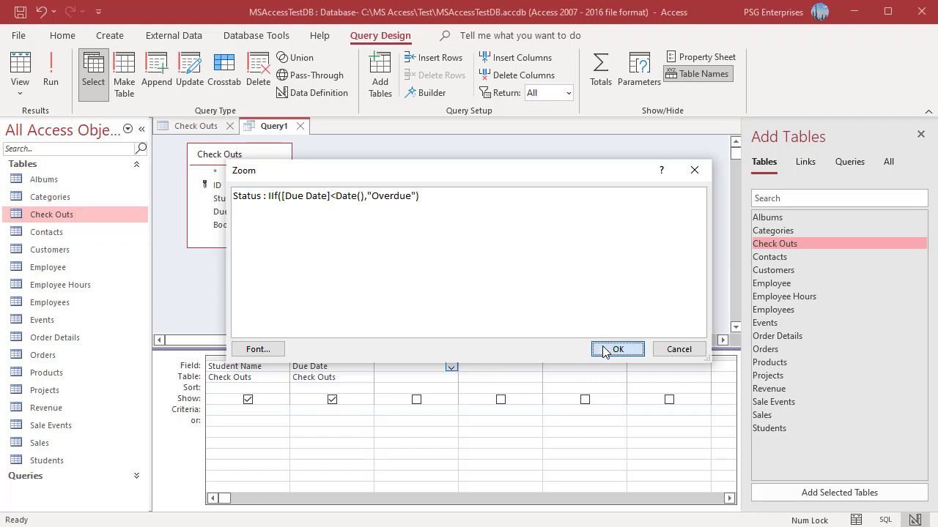
click(50, 74)
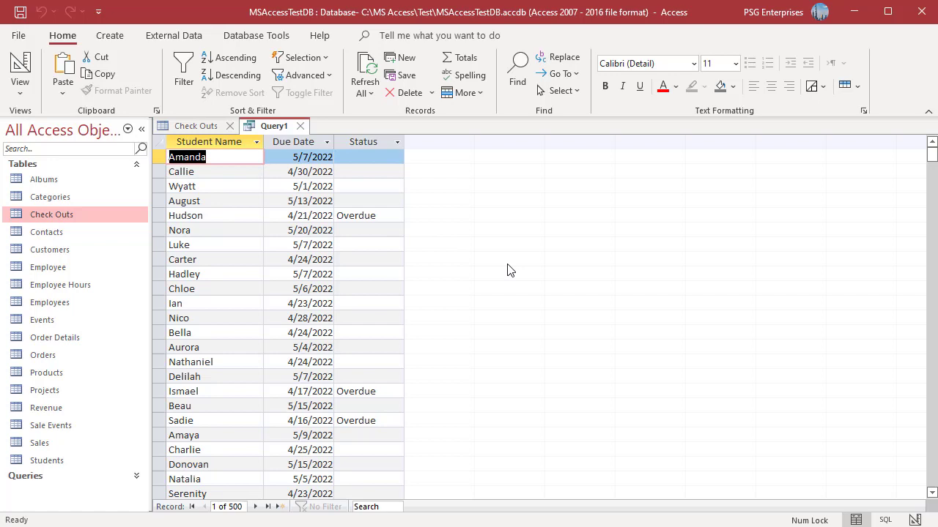
click(914, 519)
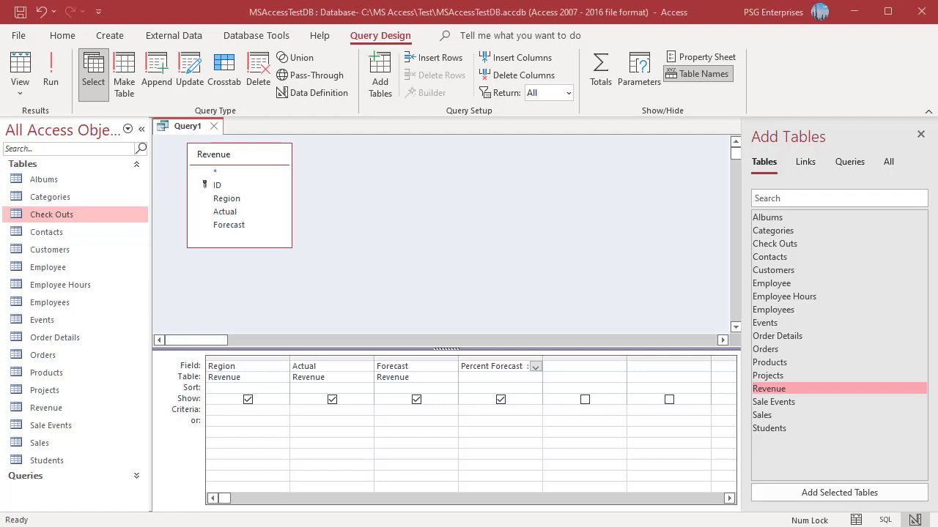
- Examine the full Percent Forecast expression in the Revenue query and run the query
right_click(492, 365)
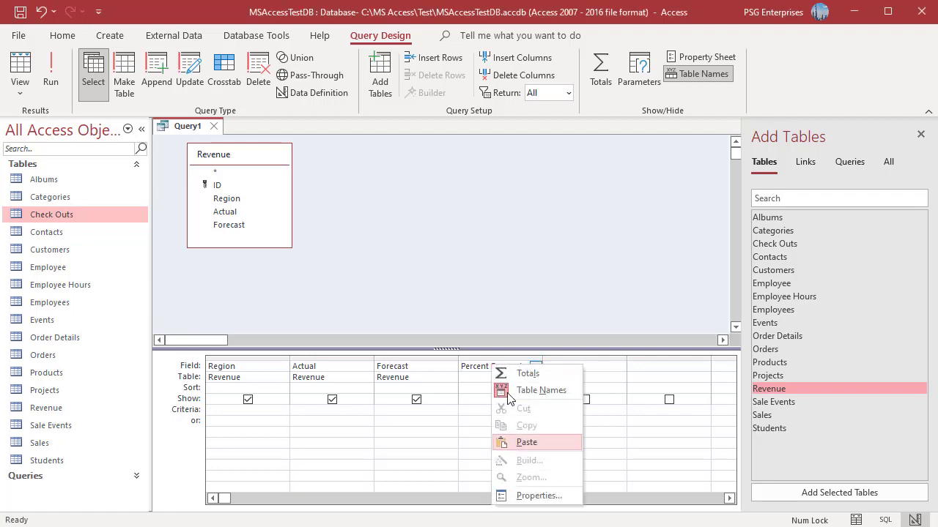
click(479, 366)
right_click(478, 370)
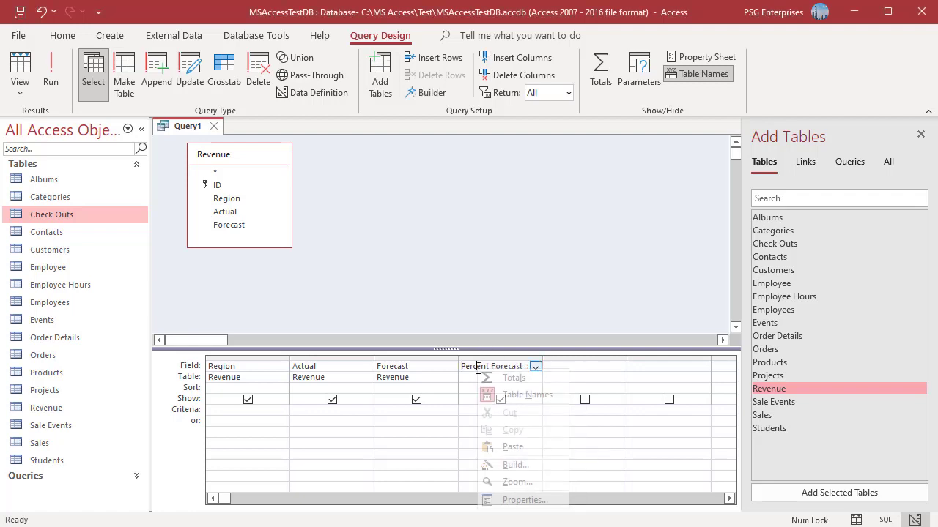
click(517, 481)
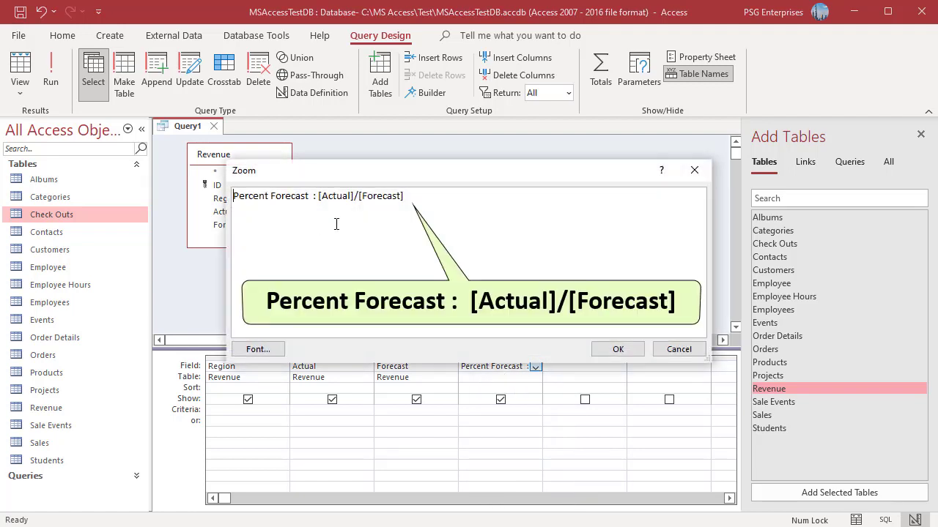
click(618, 349)
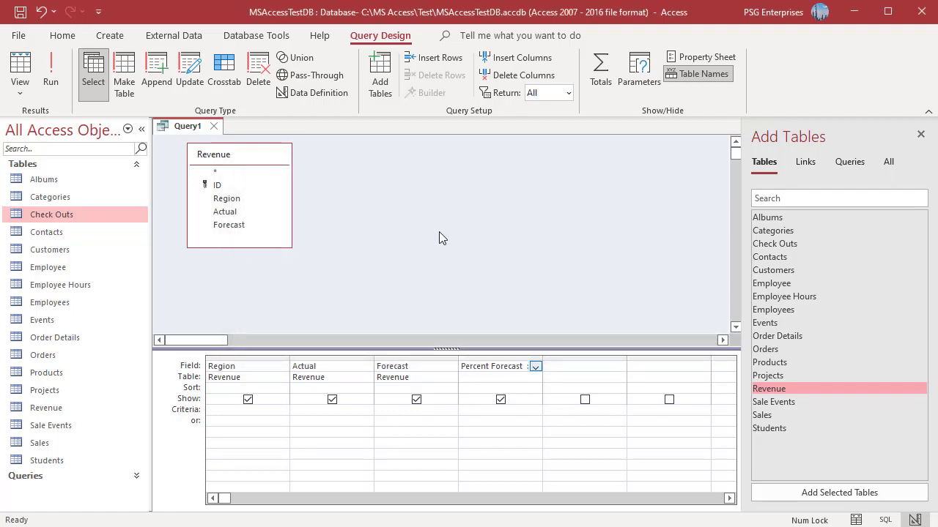
click(51, 74)
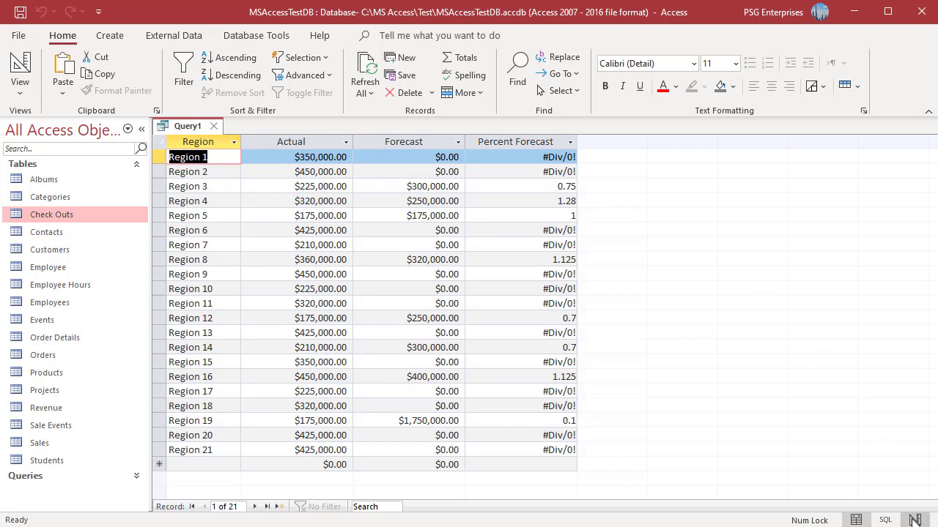
- Add the calculated field Percent Forecast 1 : IIf([Forecast]=0,0,[Actual]/[Forecast]) to the Revenue query and run it
click(915, 520)
right_click(560, 366)
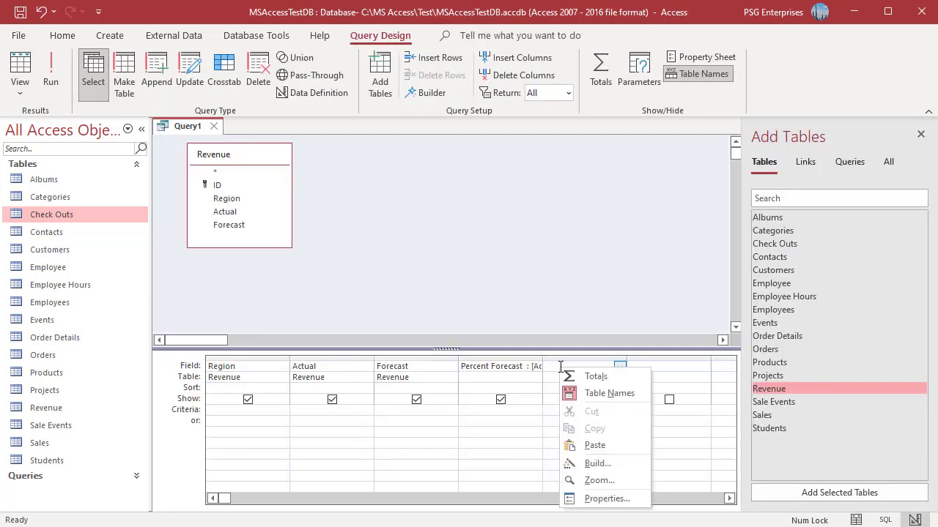
click(597, 480)
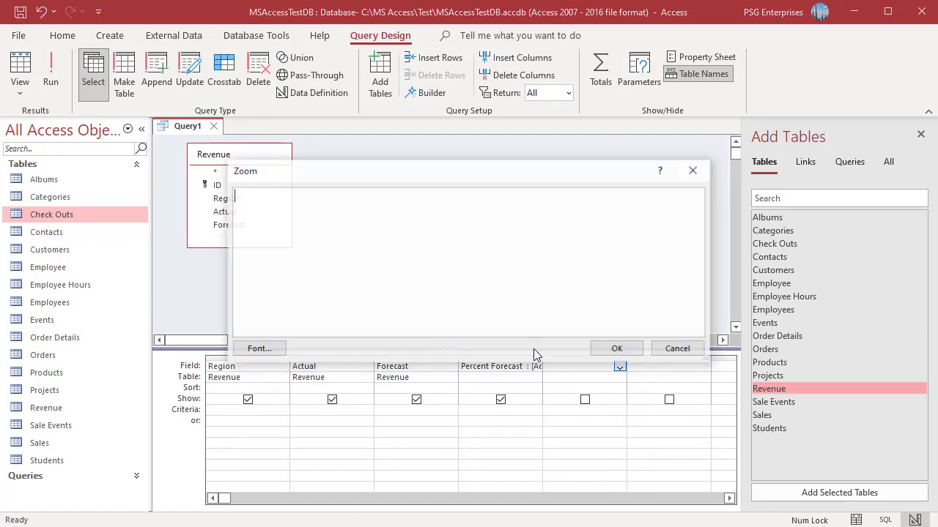
text(Percent Forecast 1 : IIf([Forecast]=0,0,[Actual]/[Forecast]))
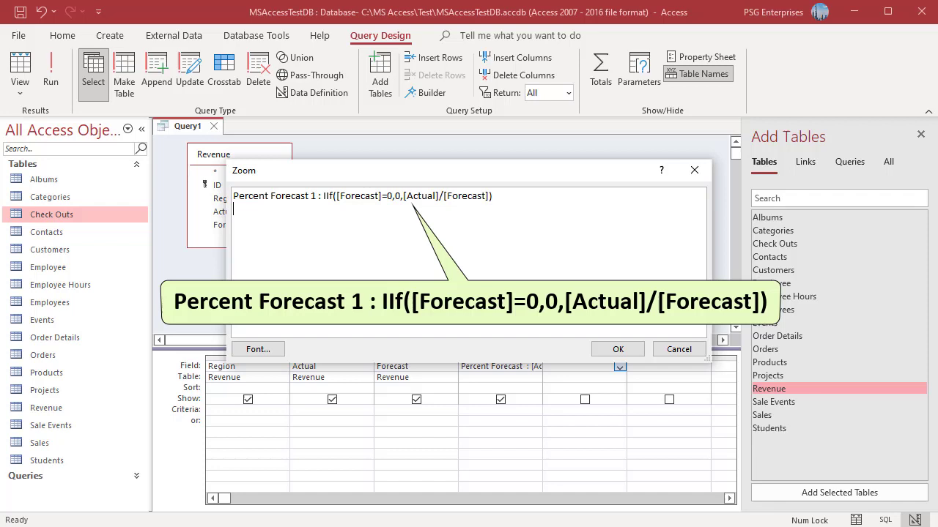
click(915, 520)
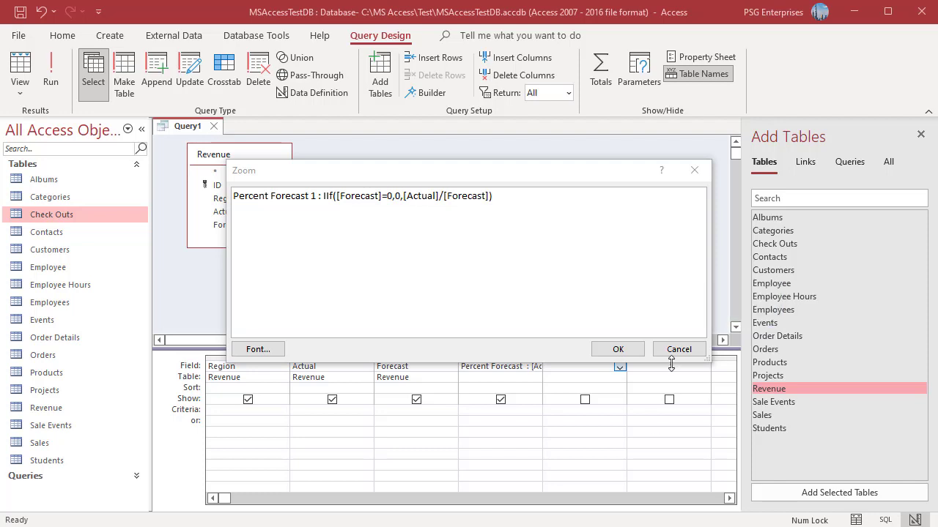
click(607, 348)
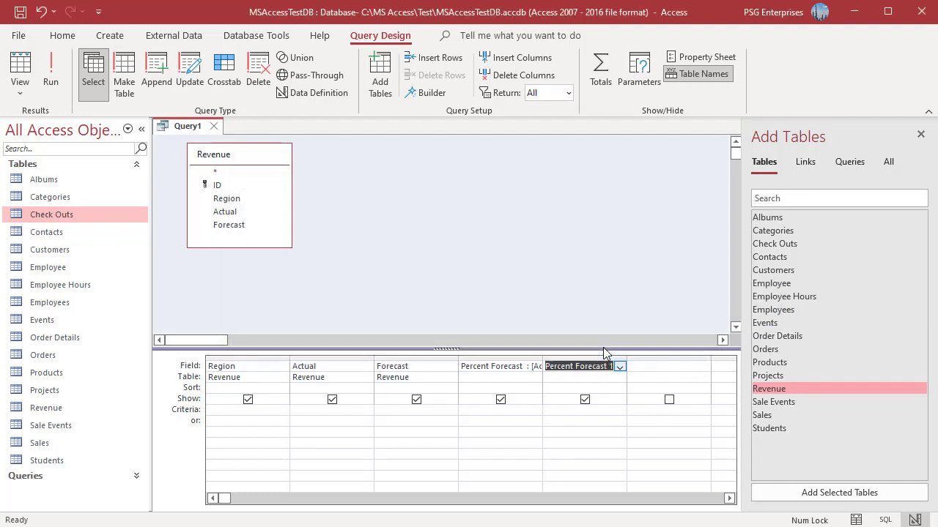
click(551, 253)
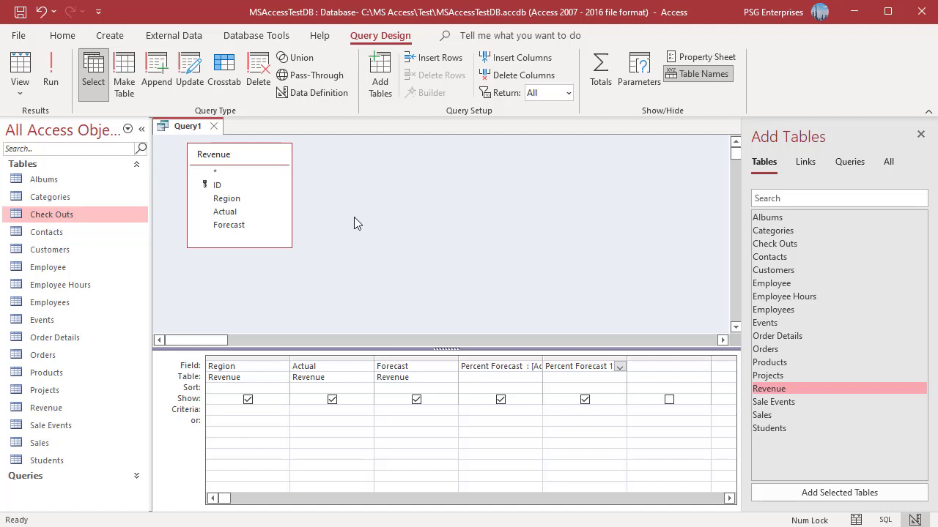
click(50, 71)
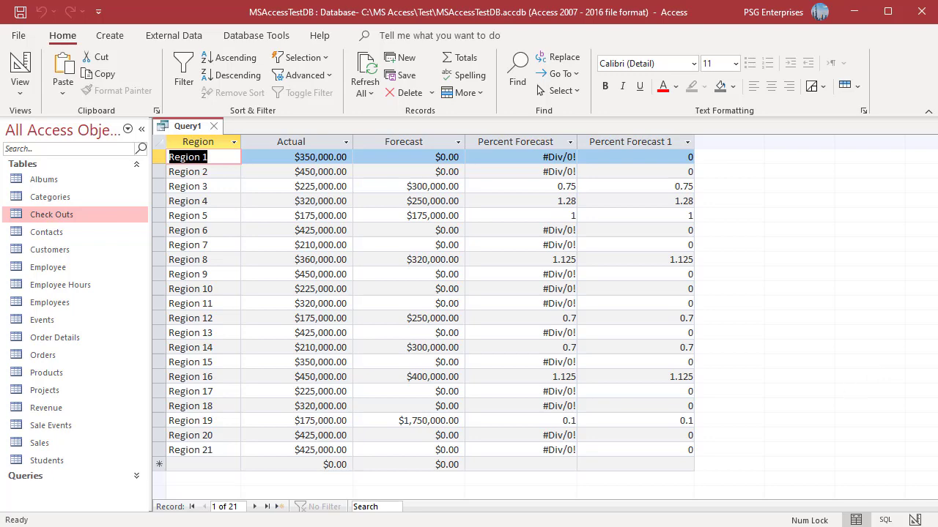
- Examine the full Age Group expression in the Customers query's design
key(ctrl+comma)
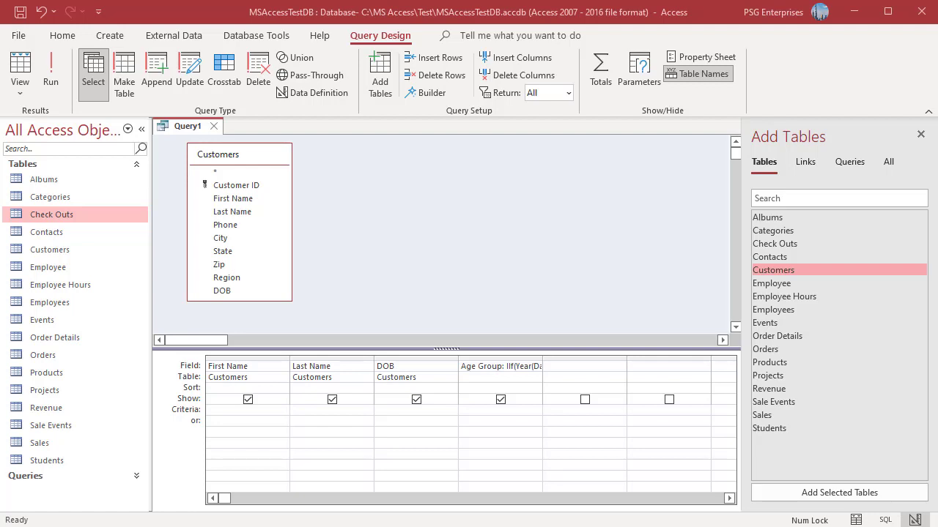
key(shift+F2)
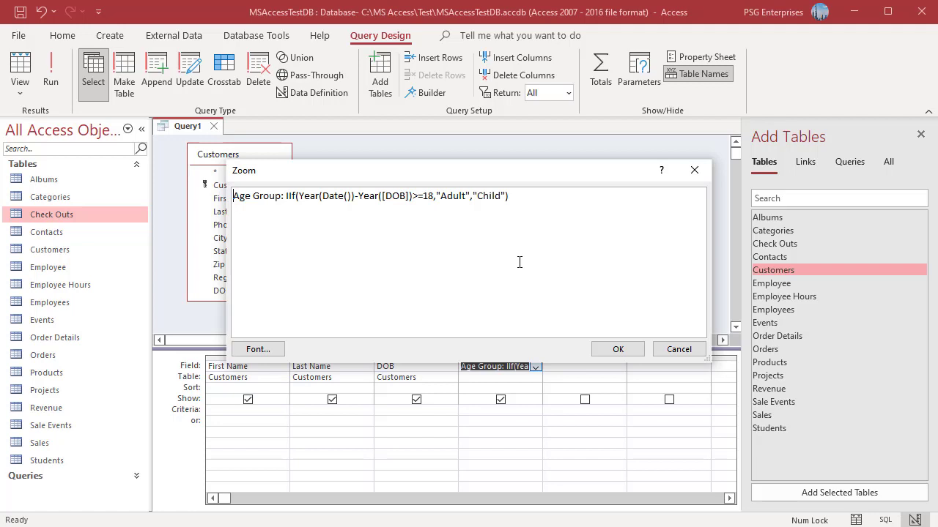
click(622, 356)
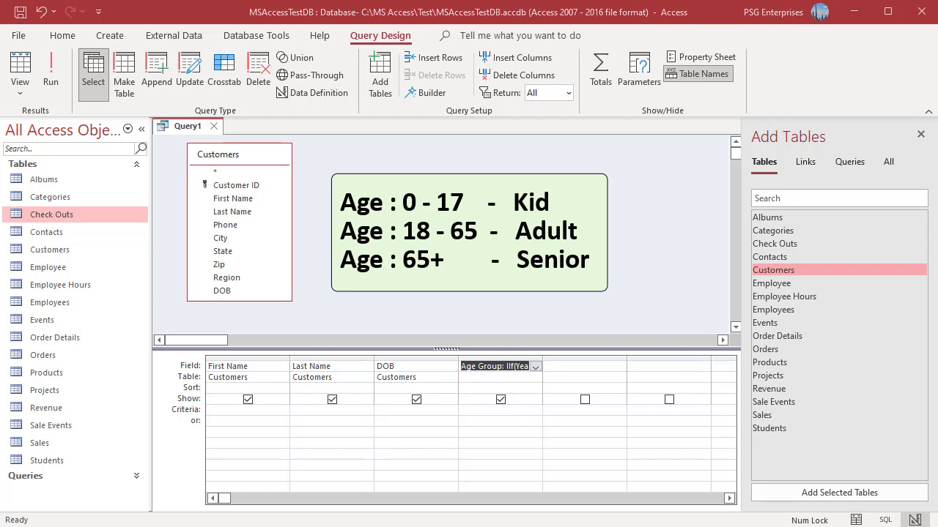
- Replace the Age Group expression with Age Group: IIf(Year(Date())-Year([DOB])<18,"Child",IIf(Year(Date())-Year([DOB])>=65,"Senior","Adult")) and run the query
right_click(492, 364)
click(533, 476)
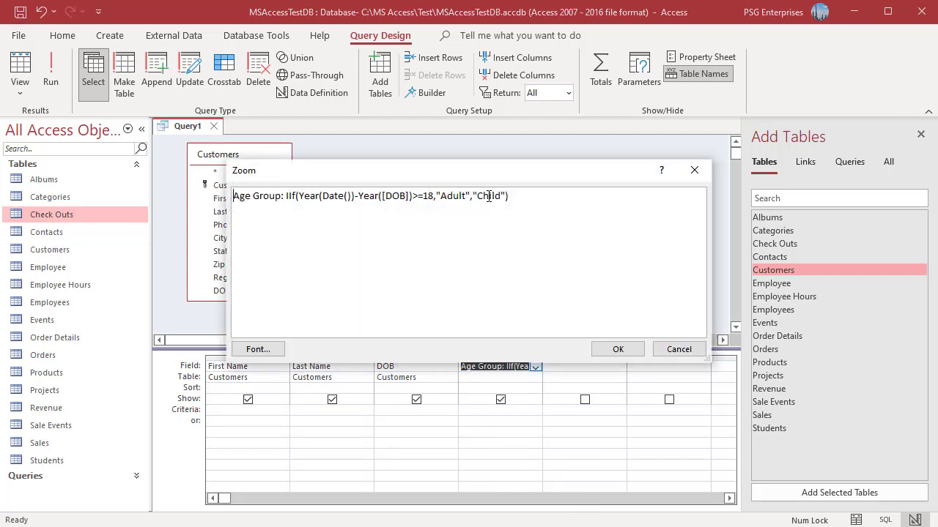
key(ctrl+a)
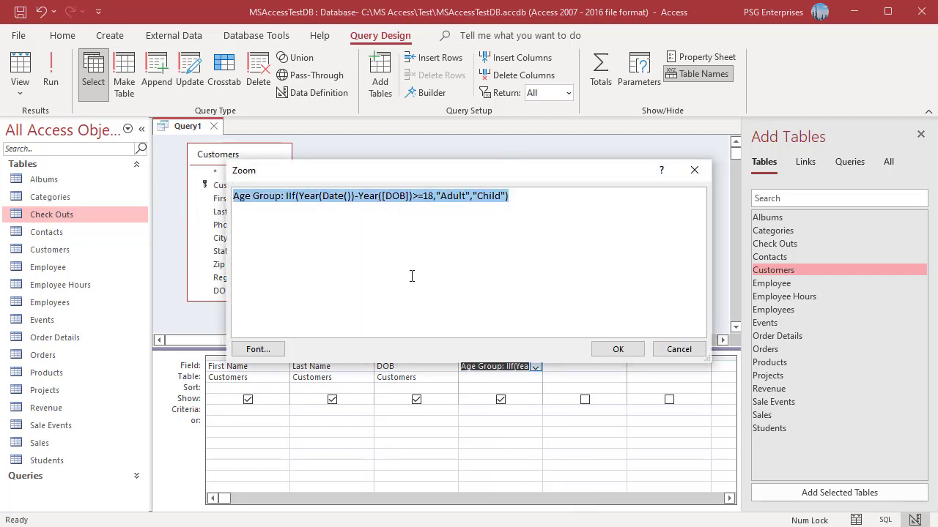
text(Age Group: IIf(Year(Date())-Year([DOB])<18,"Child",IIf(Year(Date())-Year([DOB])>=65,"Senior","Adult")))
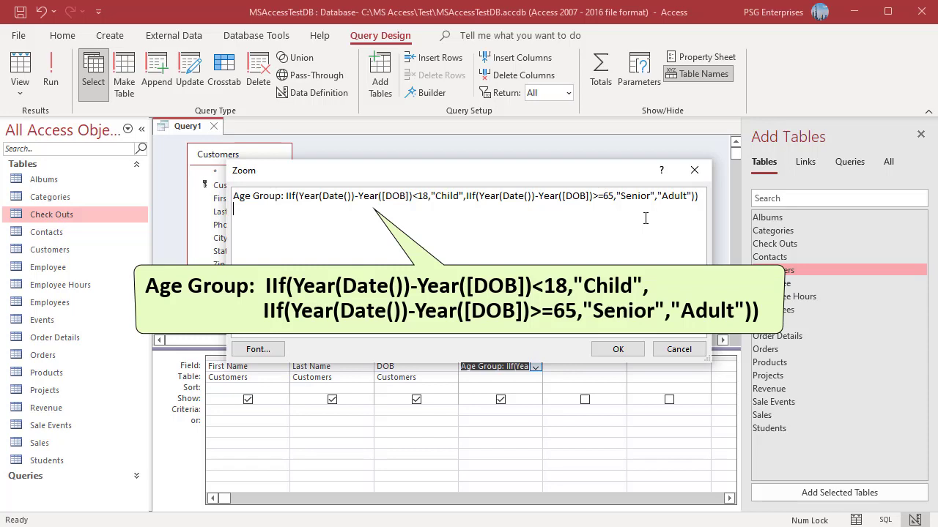
click(619, 351)
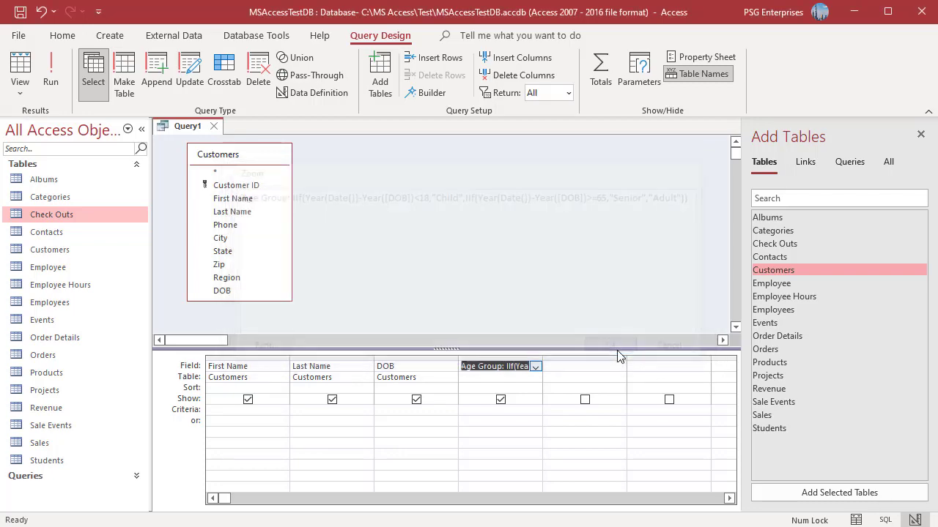
click(51, 74)
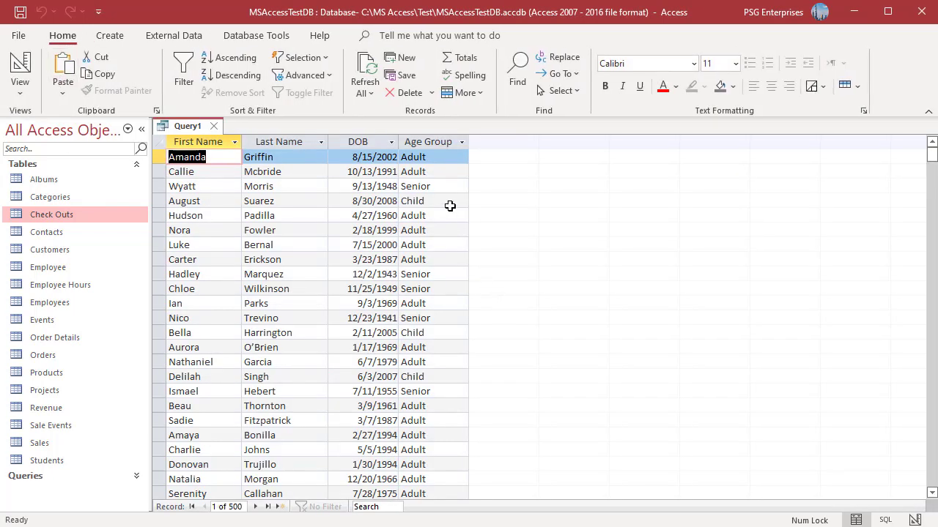
- Add the calculated field Age Group (Switch): Switch(Year(Date())-Year([DOB])<18,"Child",Year(Date())-Year([DOB])>=65,"Senior") to the Customers query's design and run it
click(914, 520)
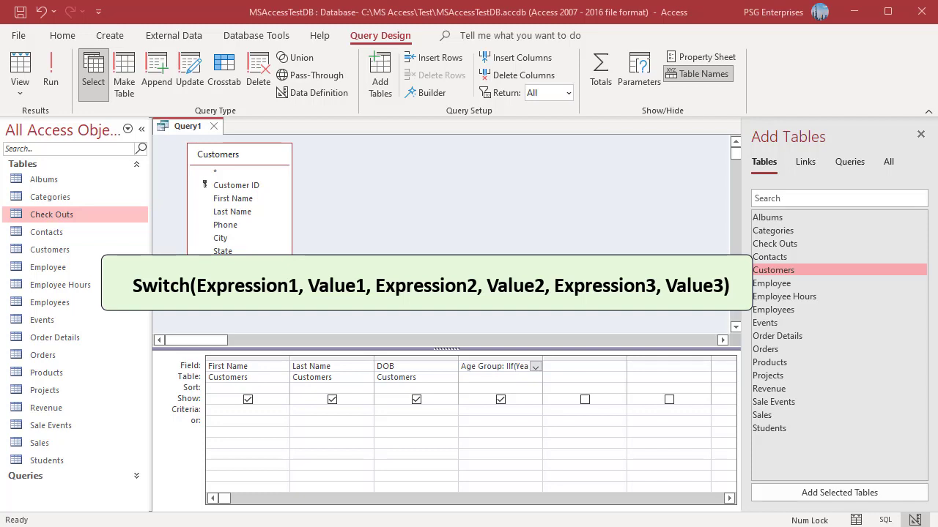
right_click(561, 366)
click(601, 476)
text(Age Group (Switch): Switch(Year(Date())-Year([DOB])<18,"Child",Year(Date())-Year([DOB])>=65,"Senior"))
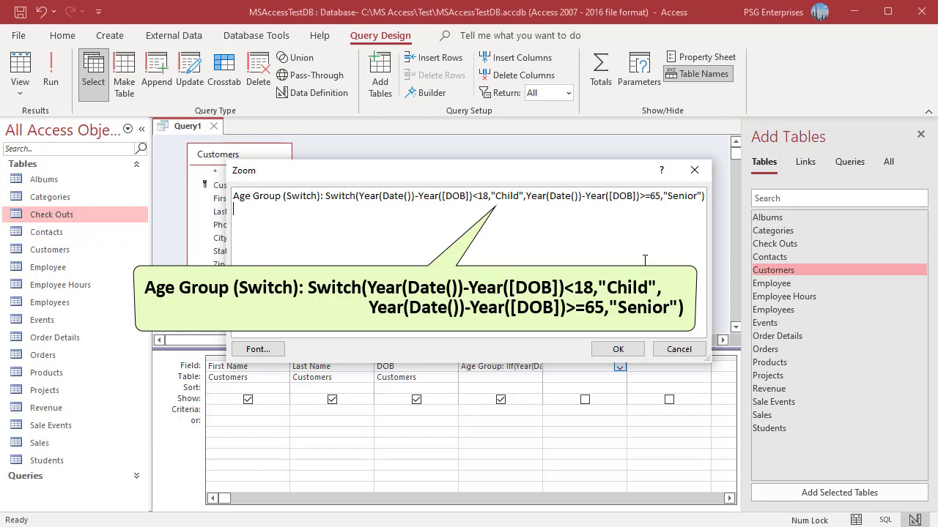
click(615, 351)
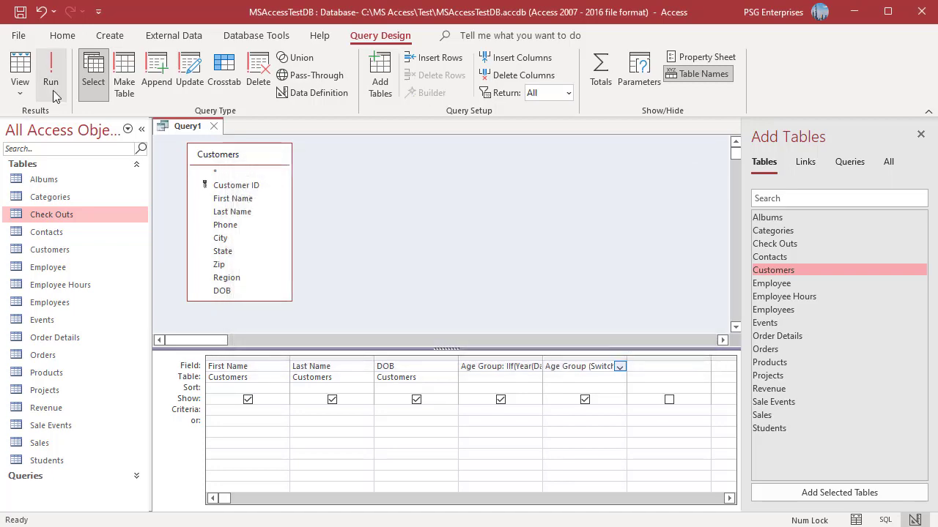
click(50, 73)
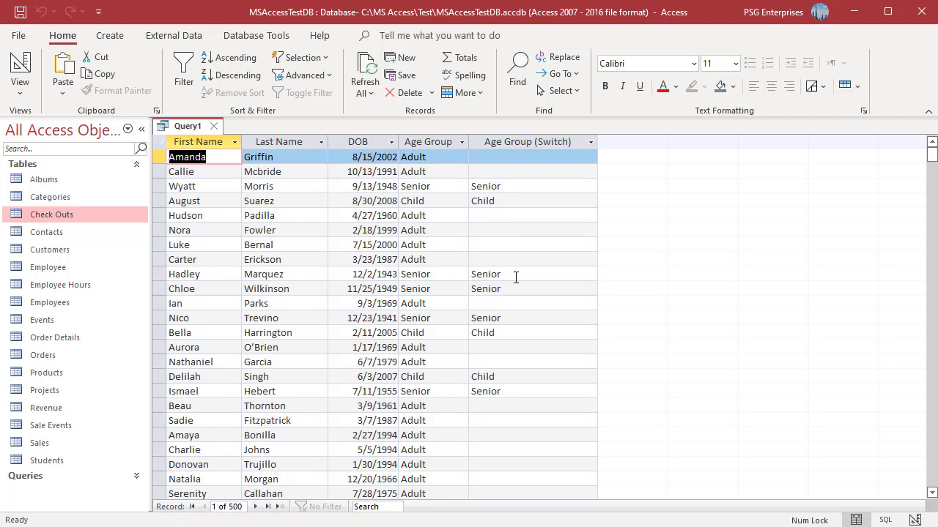
- Add the calculated field Age Group 1 (Switch): Switch(Year(Date())-Year([DOB])<18,"Child",Year(Date())-Year([DOB])>=65,"Senior",True,"Adult") and run the query
click(915, 520)
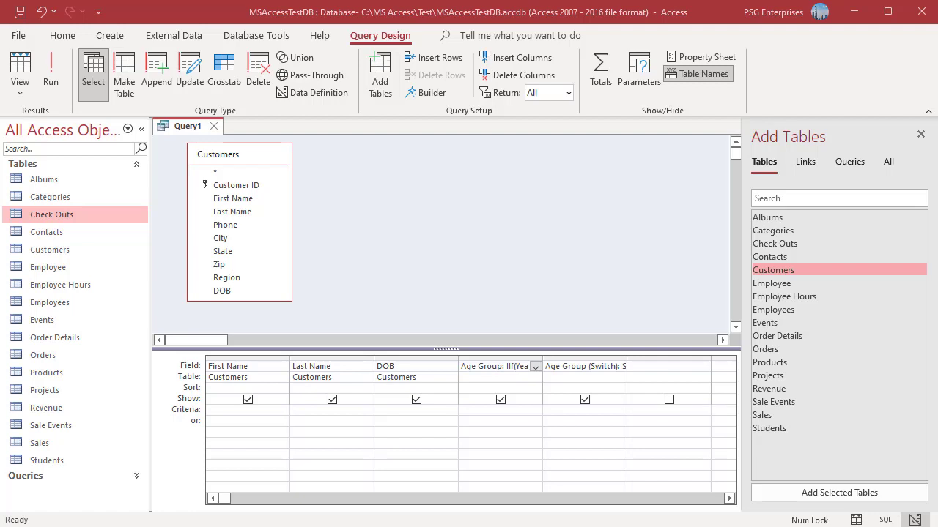
right_click(644, 365)
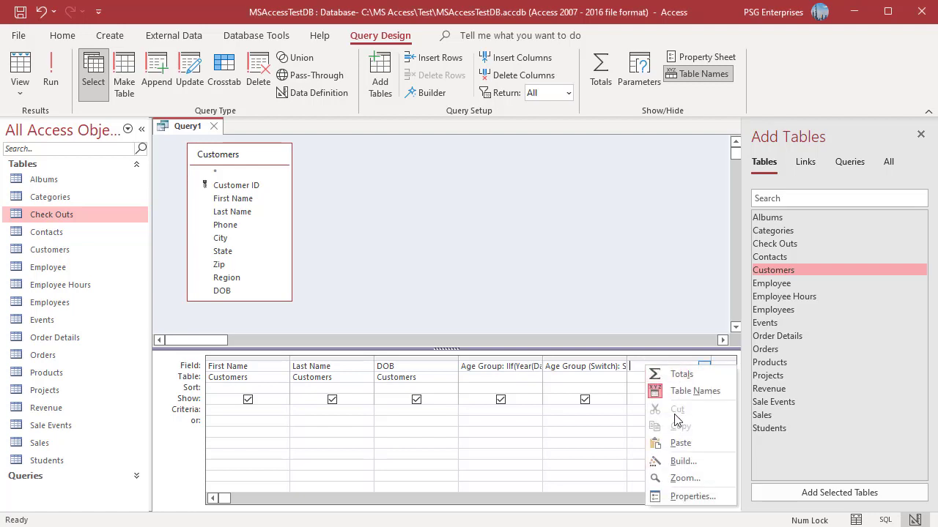
click(685, 478)
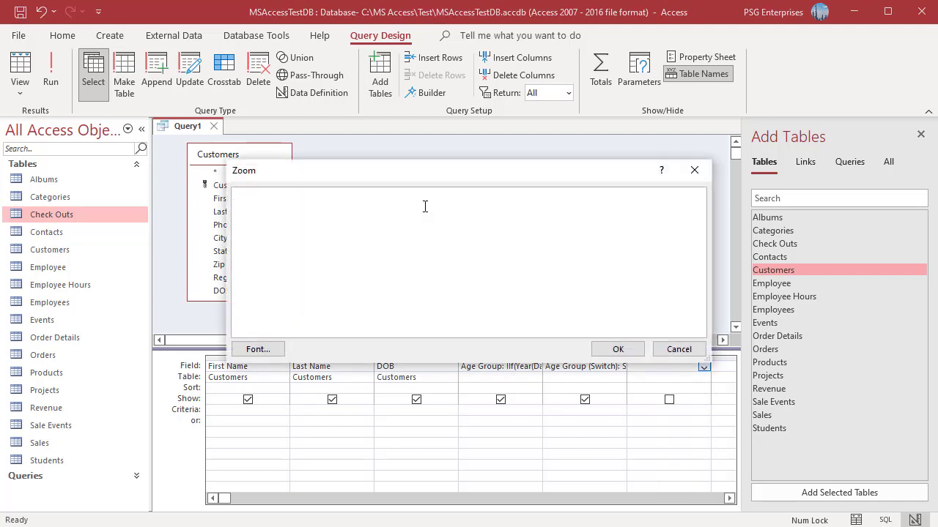
text(Age Group 1 (Switch): Switch(Year(Date())-Year([DOB])<18,"Child",Year(Date())-Year([DOB])>=65,"Senior",True,"Adult"))
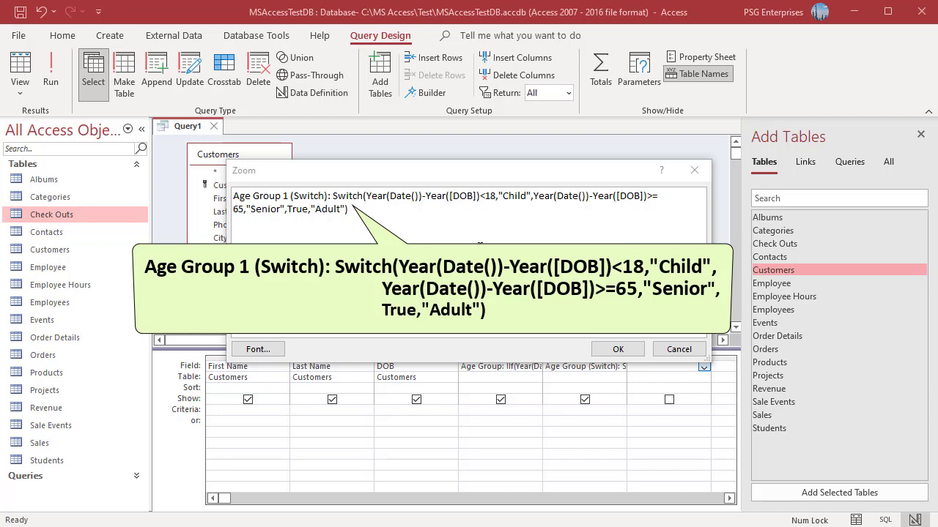
click(617, 349)
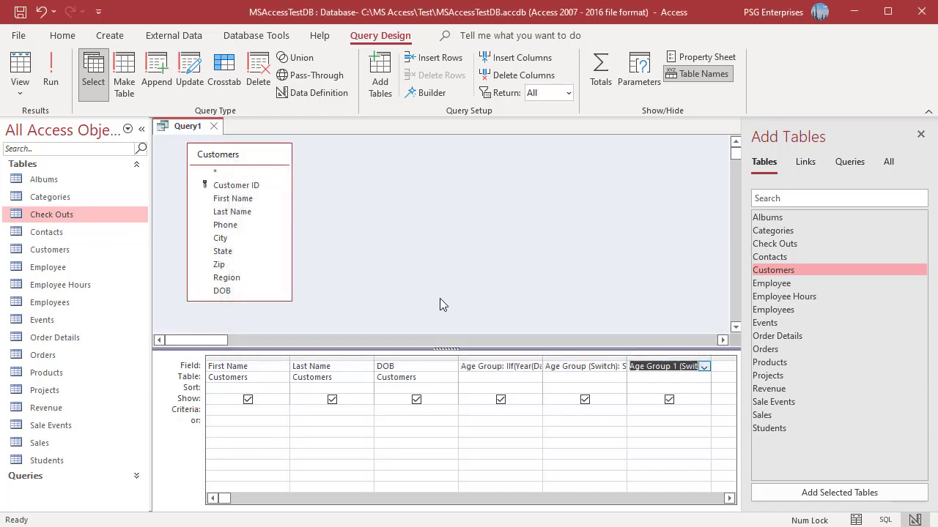
click(53, 94)
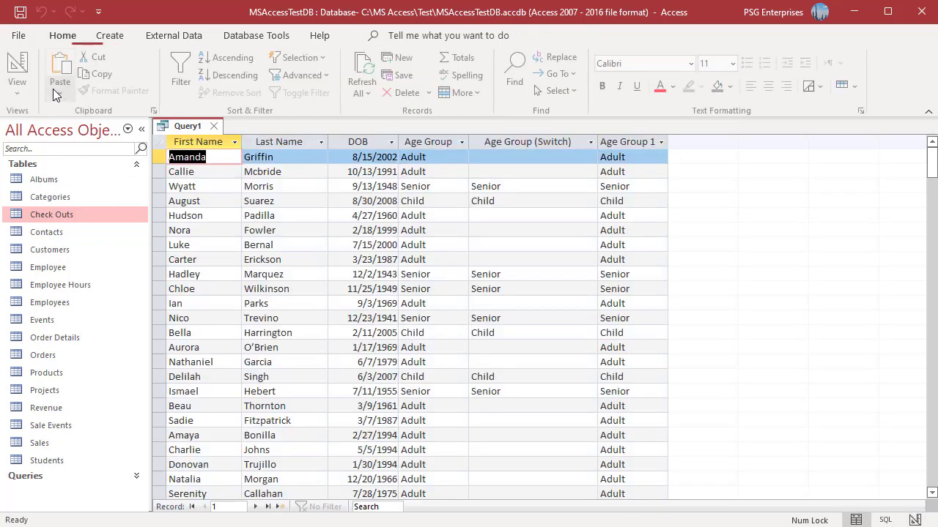